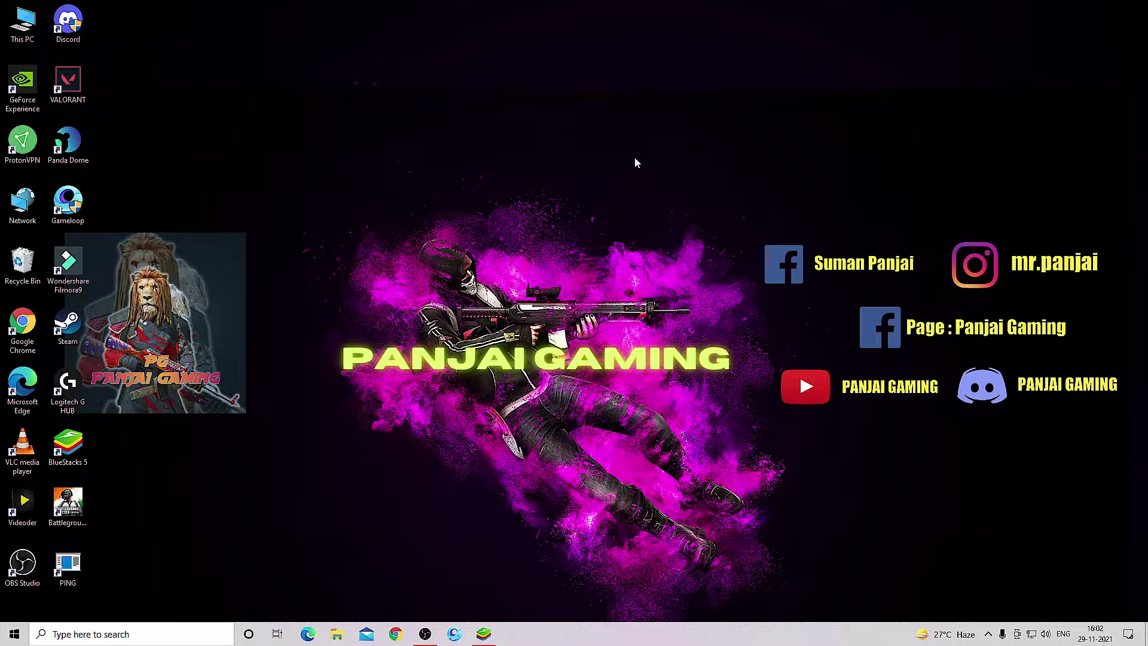
Step: In the BlueStacks performance settings, choose High (4 Cores) CPU allocation, High (4 GB) memory allocation and High Performance mode
{"action": "left_click", "coordinate": [484, 634]}
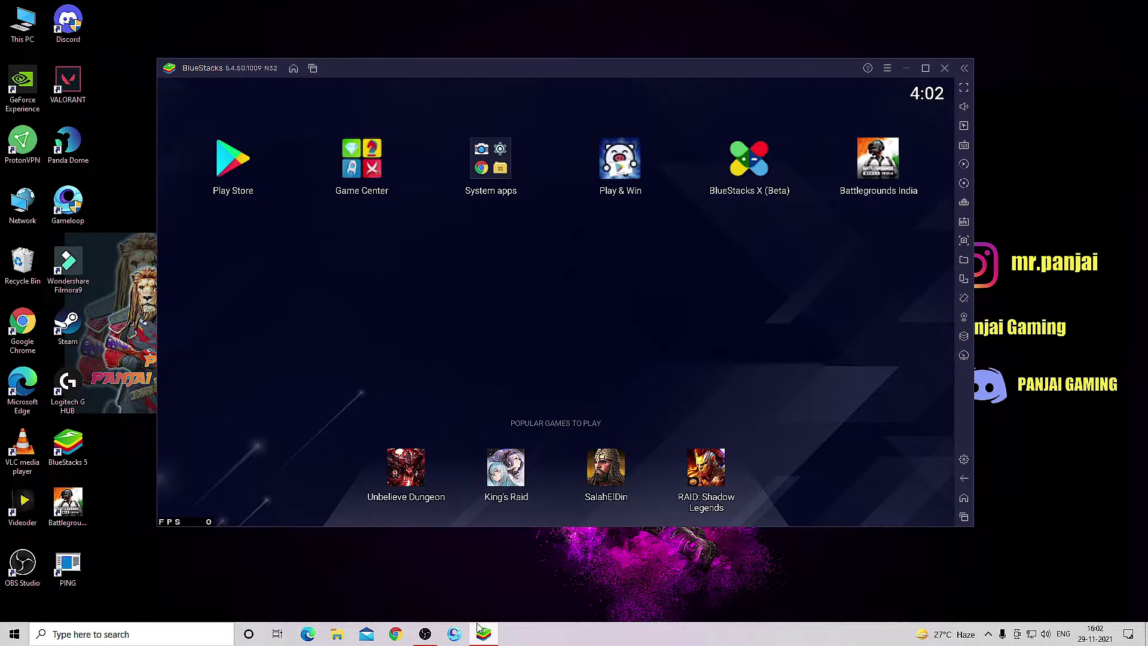
{"action": "left_click", "coordinate": [887, 68]}
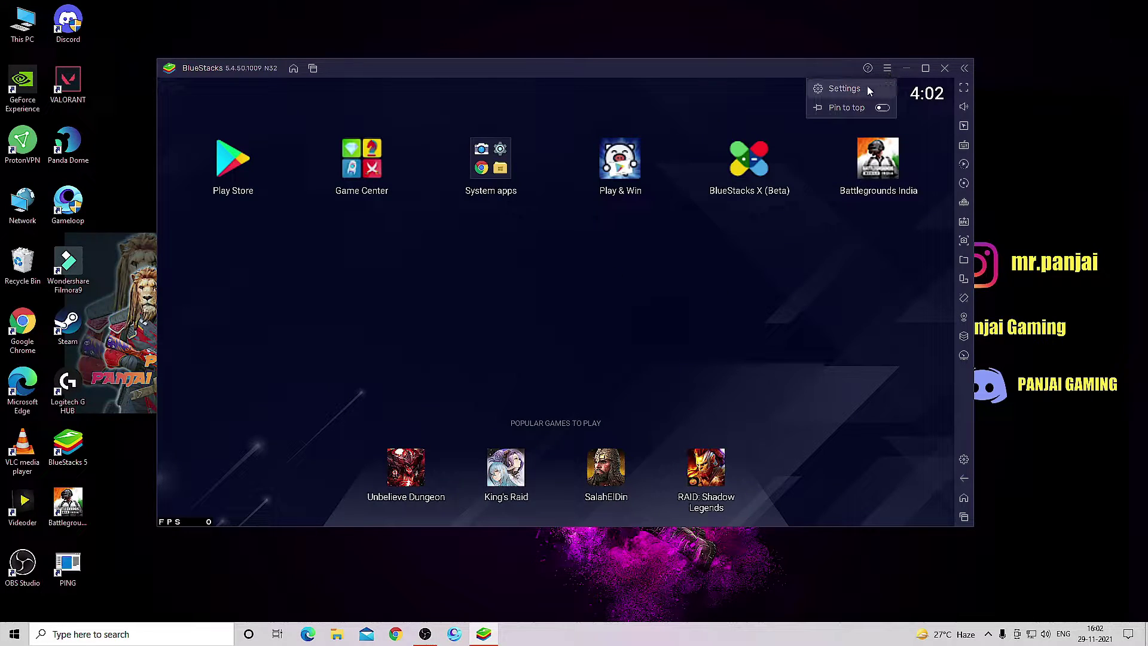
{"action": "left_click", "coordinate": [867, 85]}
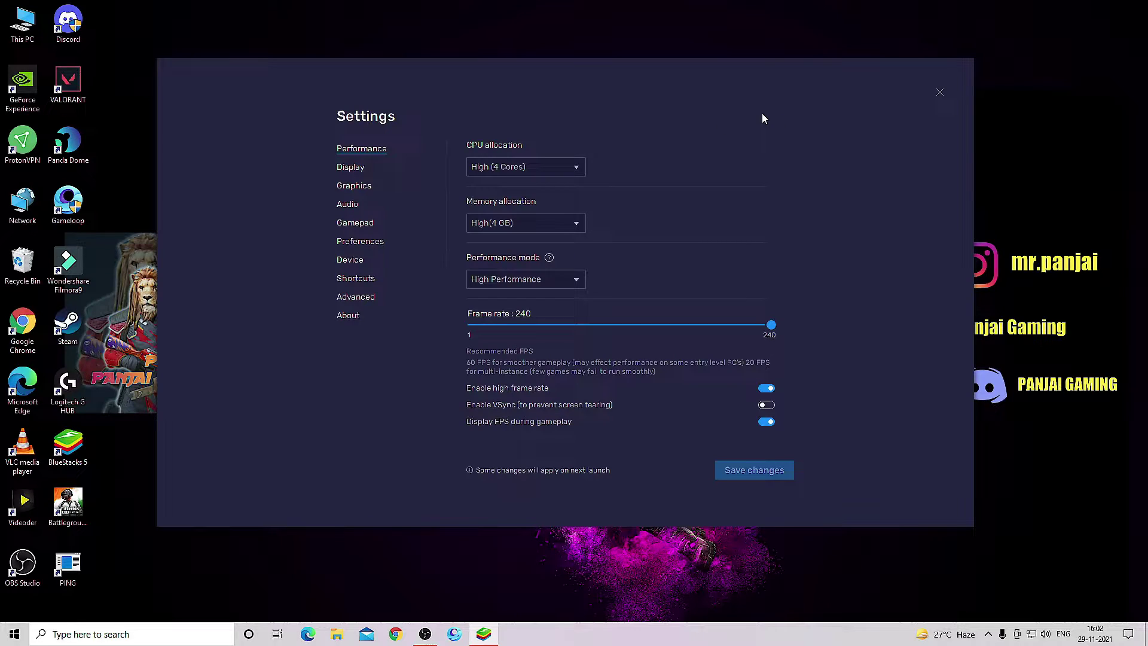
{"action": "left_click", "coordinate": [514, 167]}
{"action": "left_click", "coordinate": [521, 188]}
{"action": "left_click", "coordinate": [565, 222]}
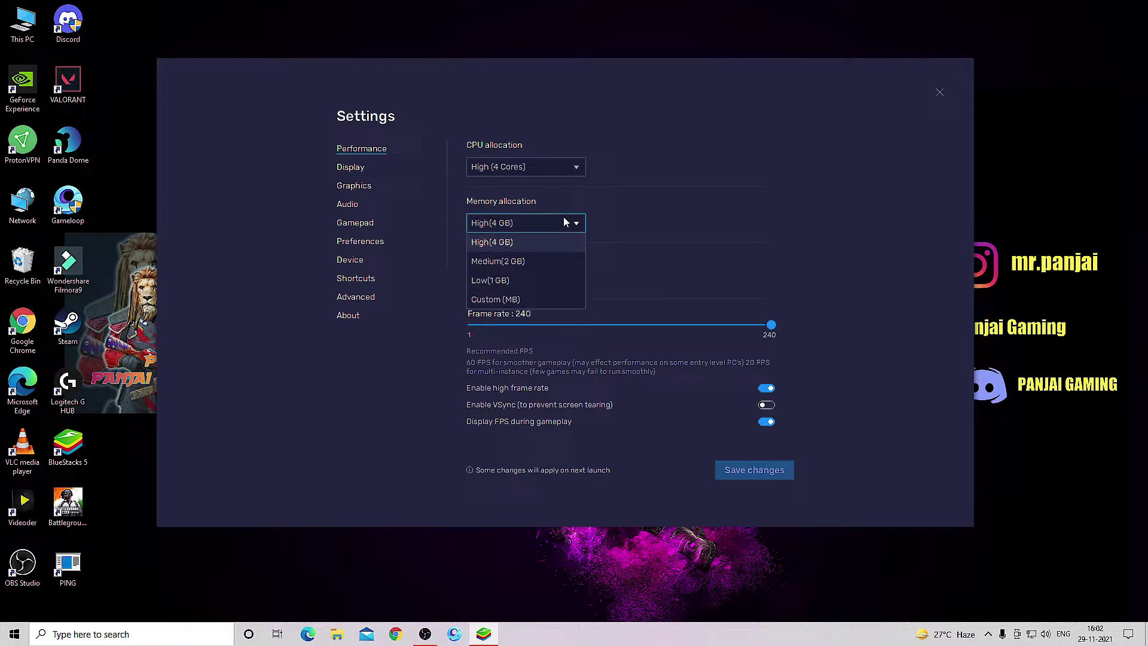
{"action": "left_click", "coordinate": [524, 246]}
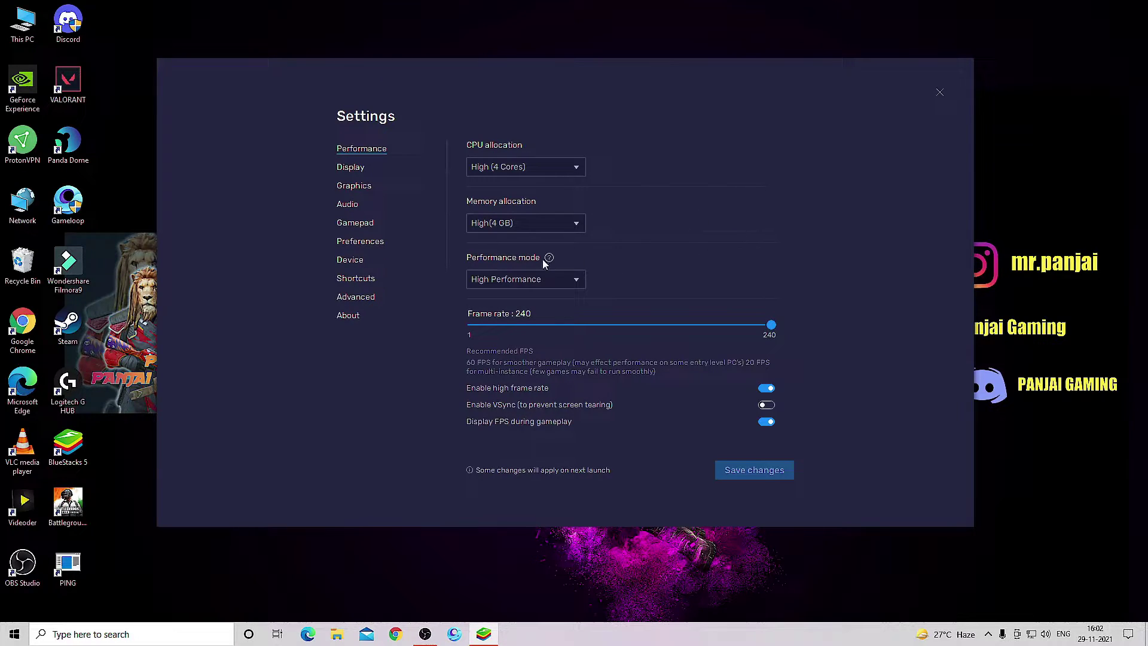
{"action": "left_click", "coordinate": [560, 280]}
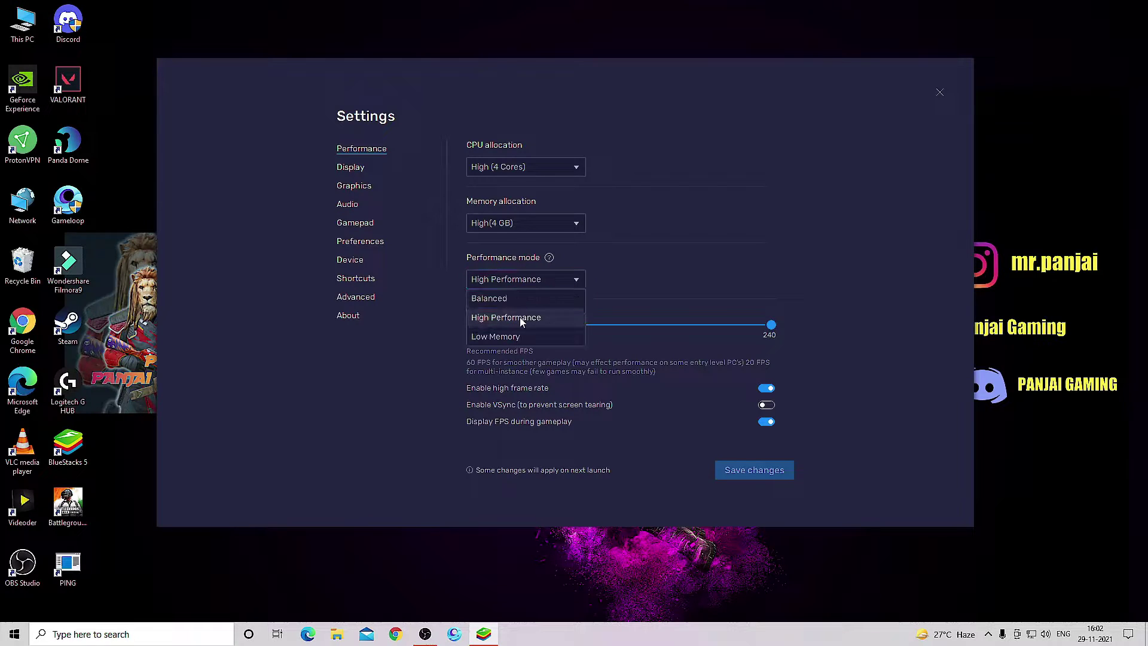
{"action": "left_click", "coordinate": [520, 319]}
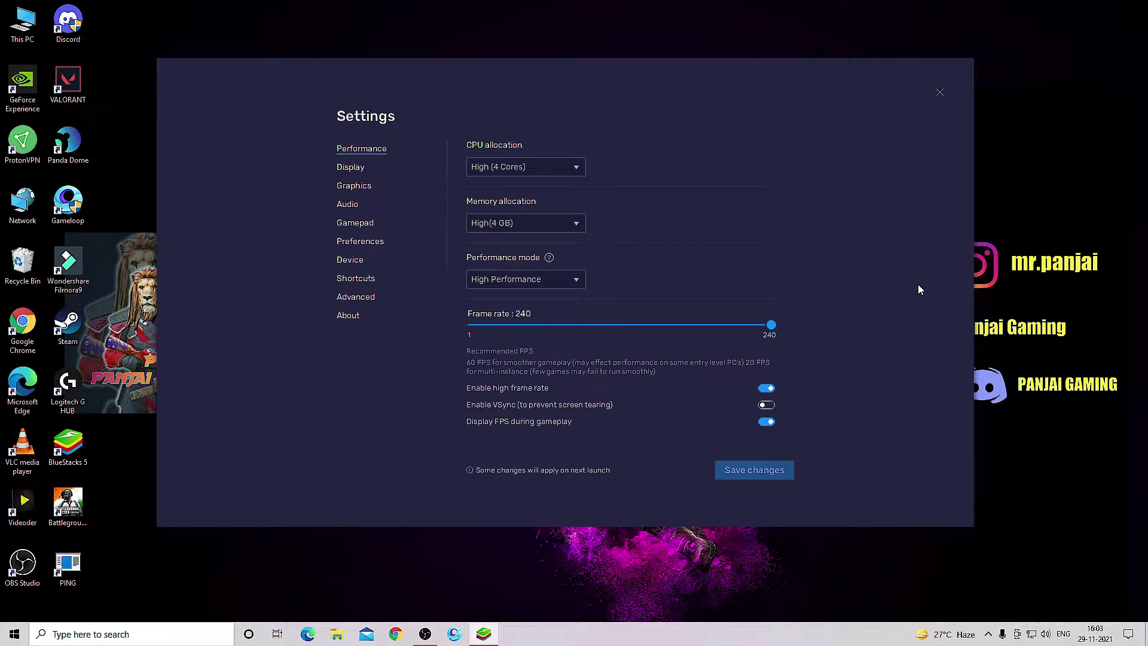
Step: Review the display settings and choose Auto as the interface renderer in the graphics settings
{"action": "left_click", "coordinate": [353, 170]}
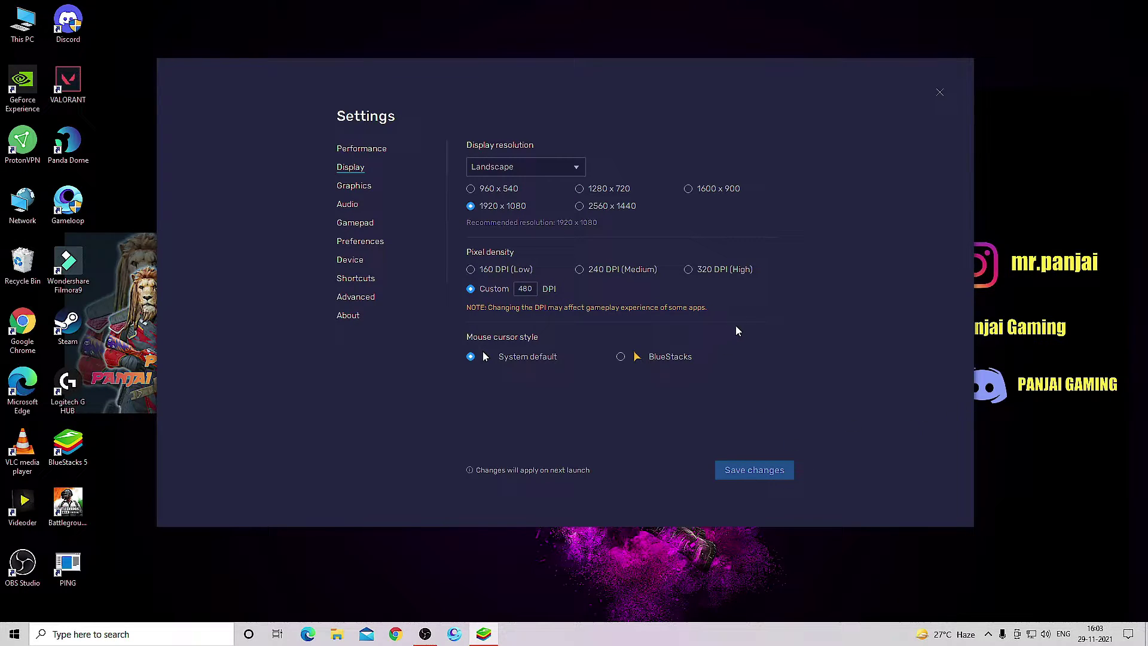
{"action": "left_click", "coordinate": [367, 189]}
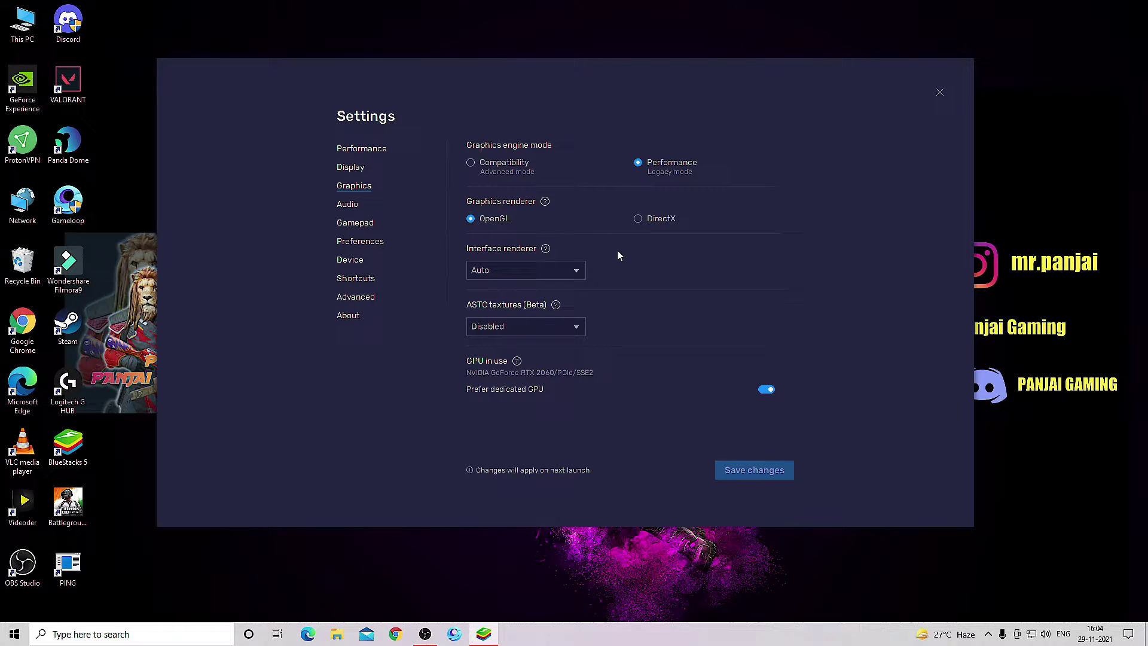
{"action": "left_click", "coordinate": [555, 272]}
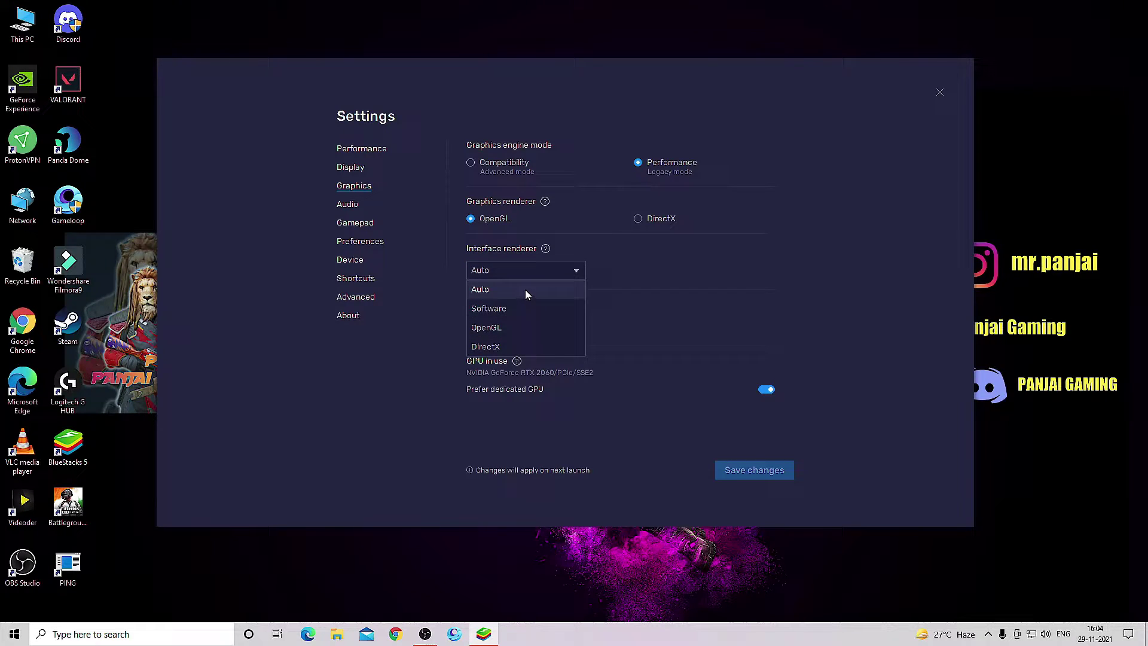
{"action": "left_click", "coordinate": [525, 290]}
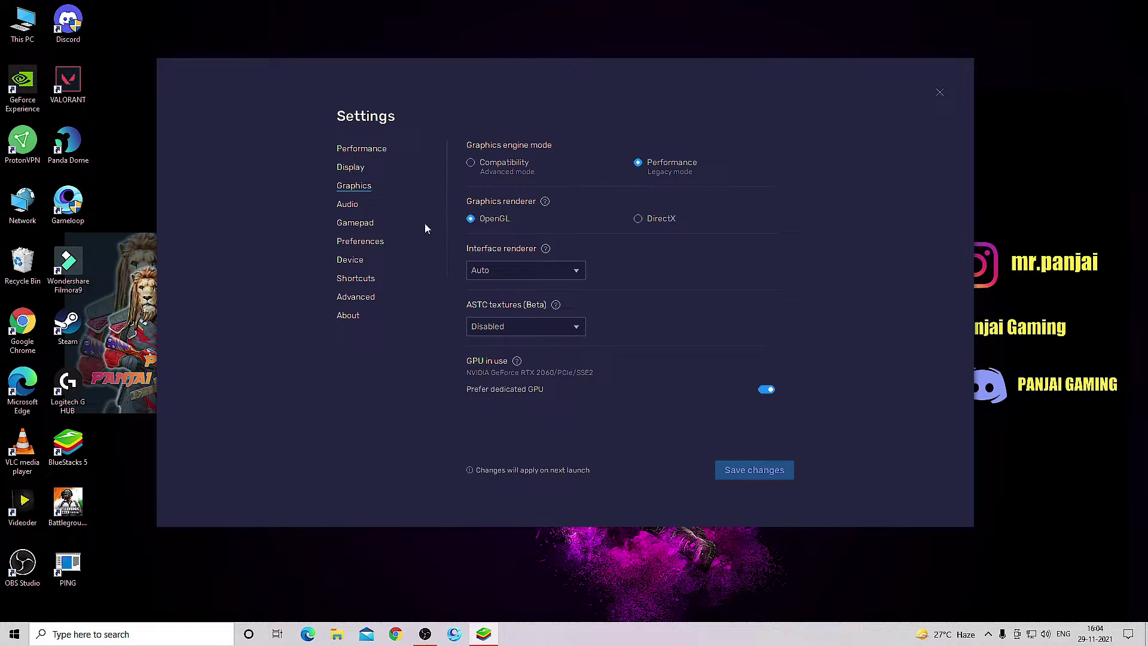
Step: Examine the audio, gamepad, preferences and device settings, including the device profile and network provider options, and close BlueStacks
{"action": "left_click", "coordinate": [345, 205]}
{"action": "left_click", "coordinate": [366, 224]}
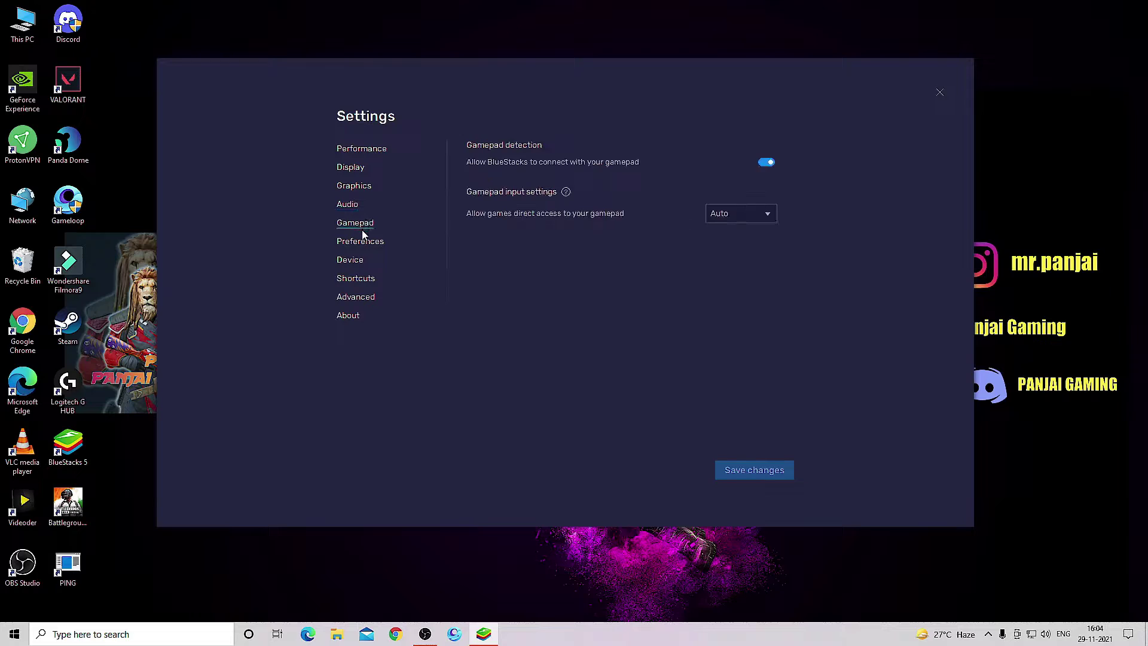
{"action": "left_click", "coordinate": [365, 242]}
{"action": "left_click", "coordinate": [352, 262]}
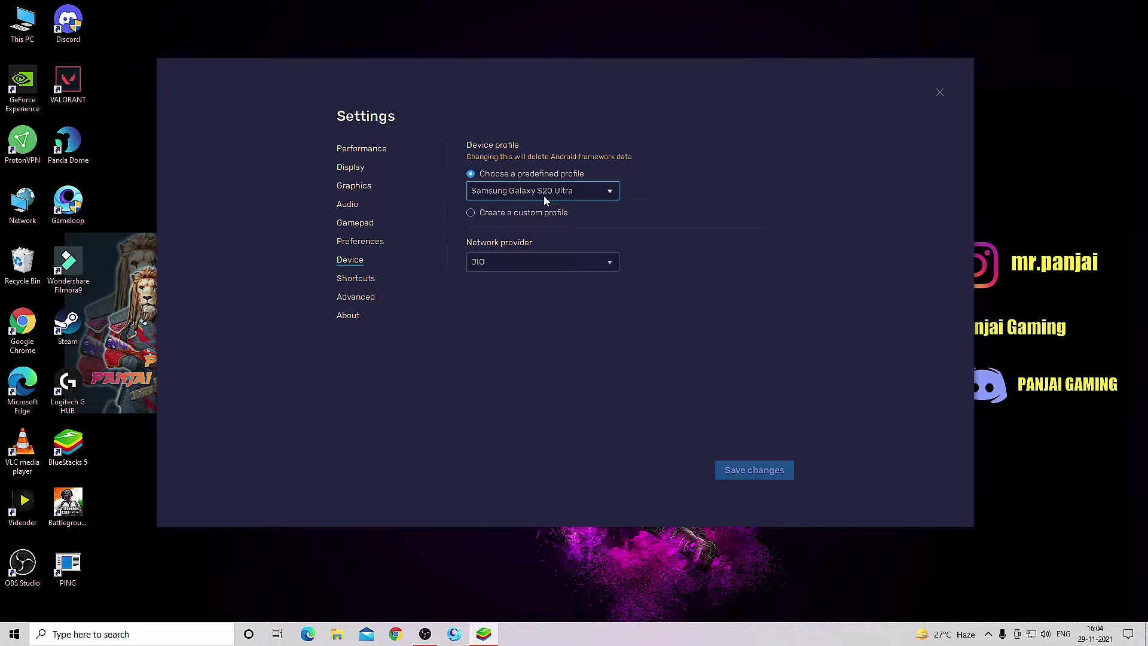
{"action": "left_click", "coordinate": [604, 190]}
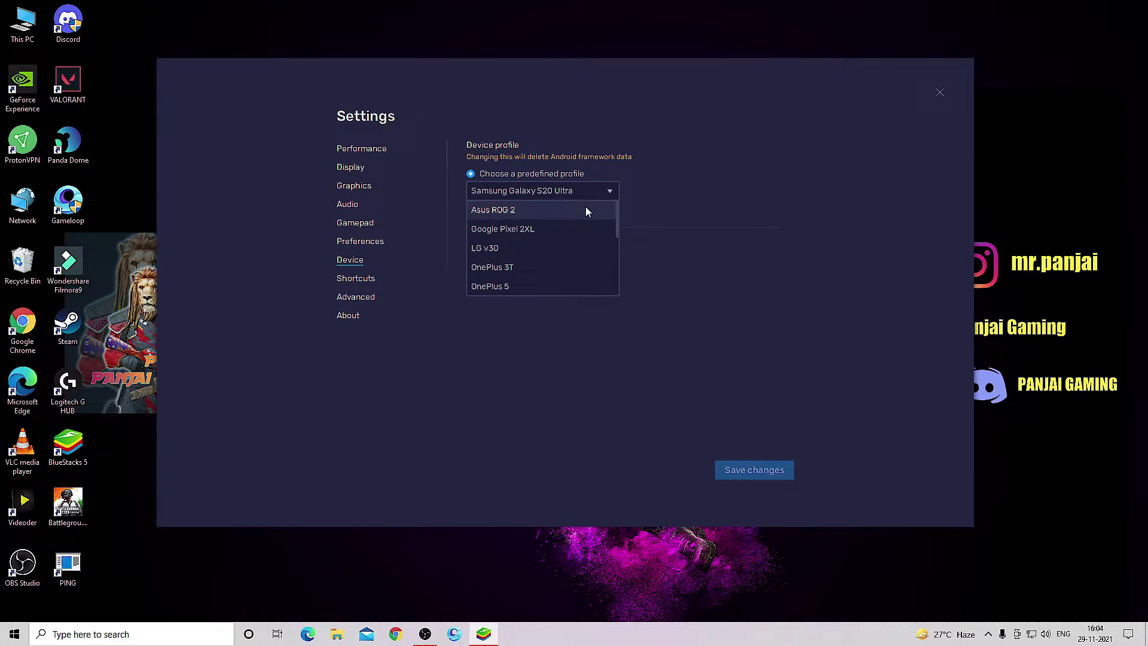
{"action": "left_click", "coordinate": [656, 204]}
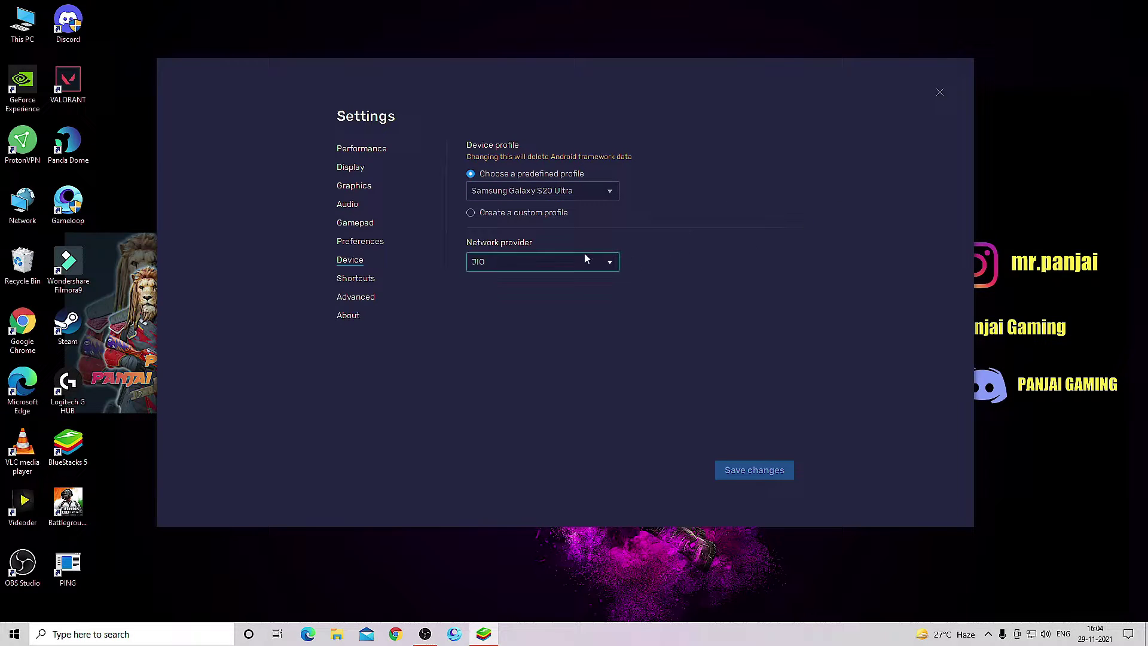
{"action": "left_click", "coordinate": [512, 262]}
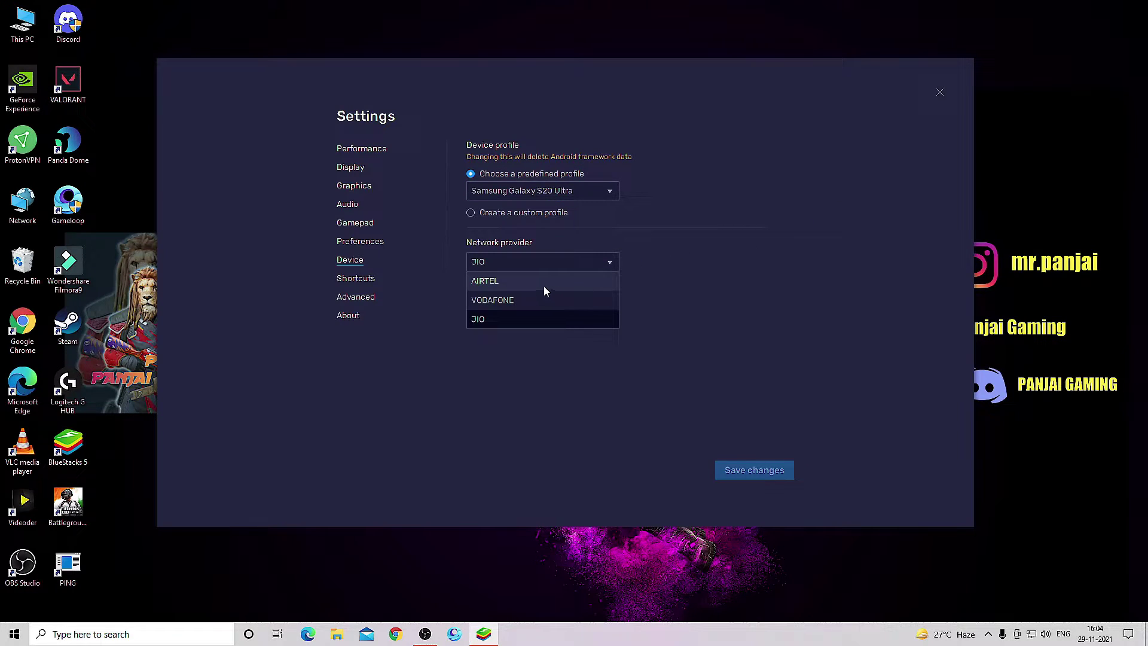
{"action": "left_click", "coordinate": [530, 335]}
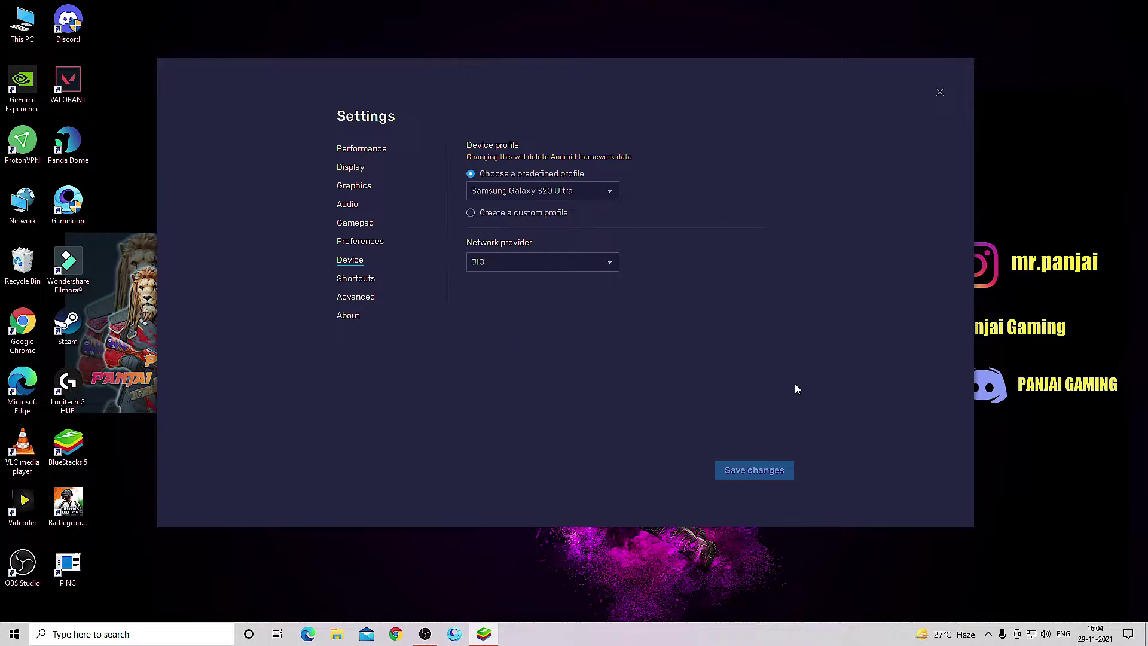
{"action": "left_click", "coordinate": [939, 93]}
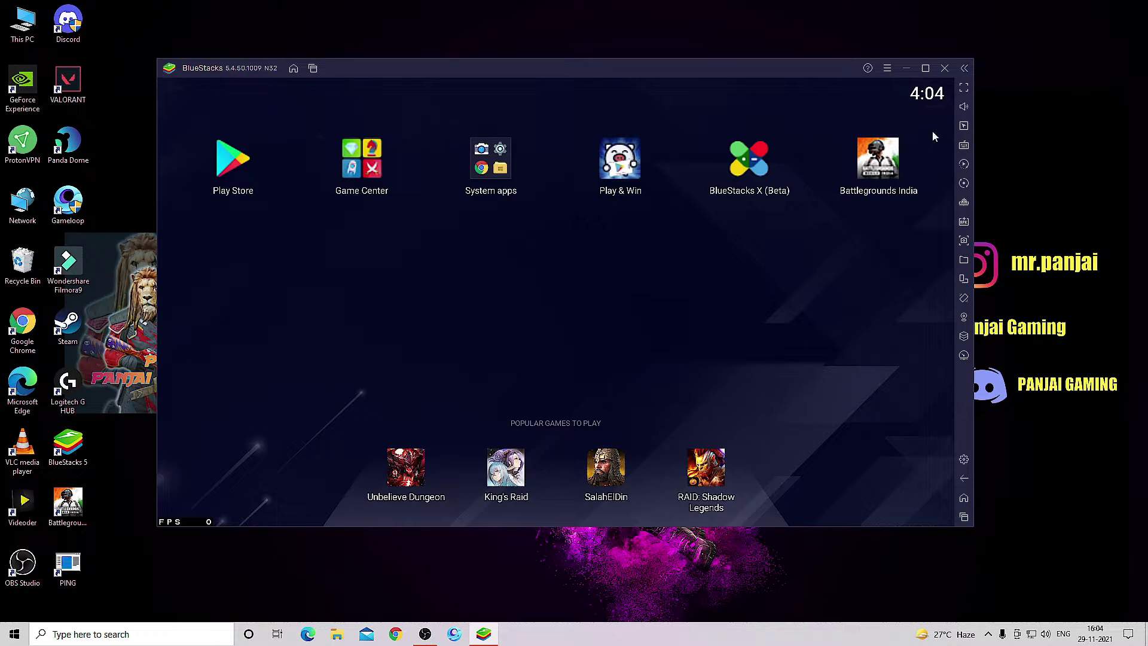
{"action": "left_click", "coordinate": [944, 67]}
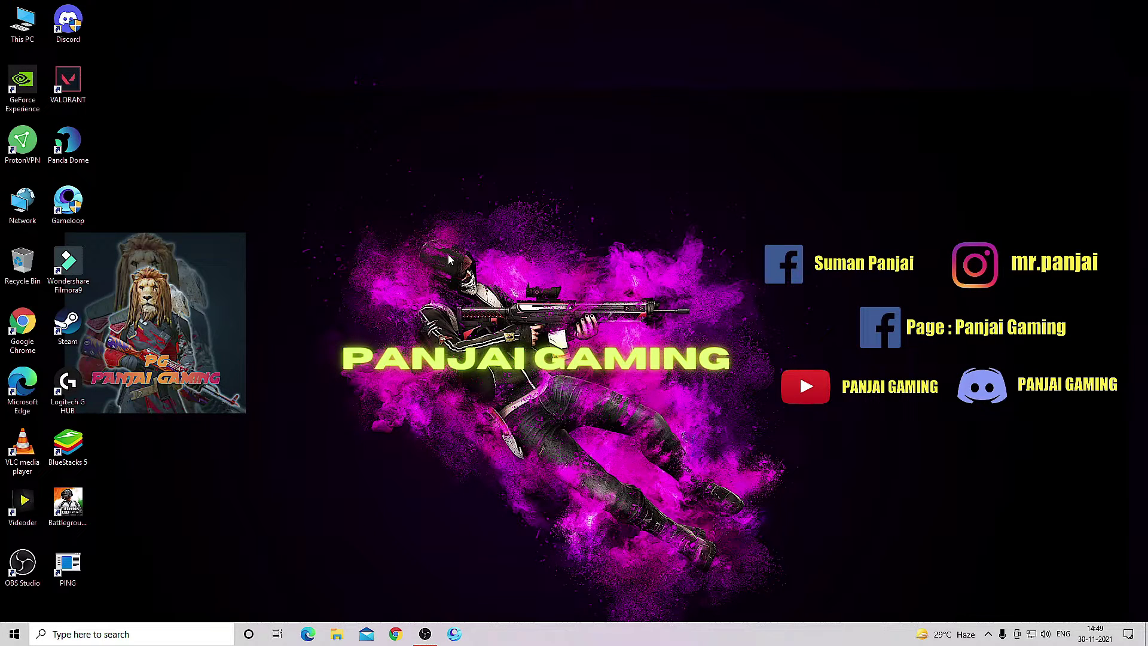
Step: Open the program-specific 3D settings for BlueStacks in NVIDIA Control Panel
{"action": "right_click", "coordinate": [450, 260]}
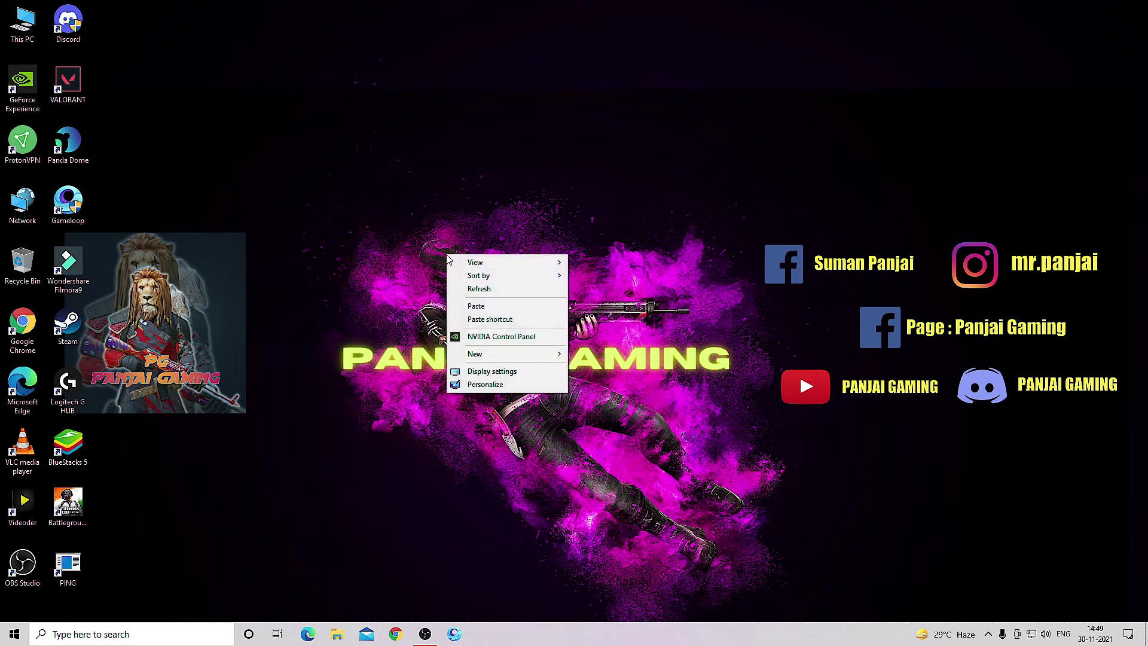
{"action": "left_click", "coordinate": [497, 338]}
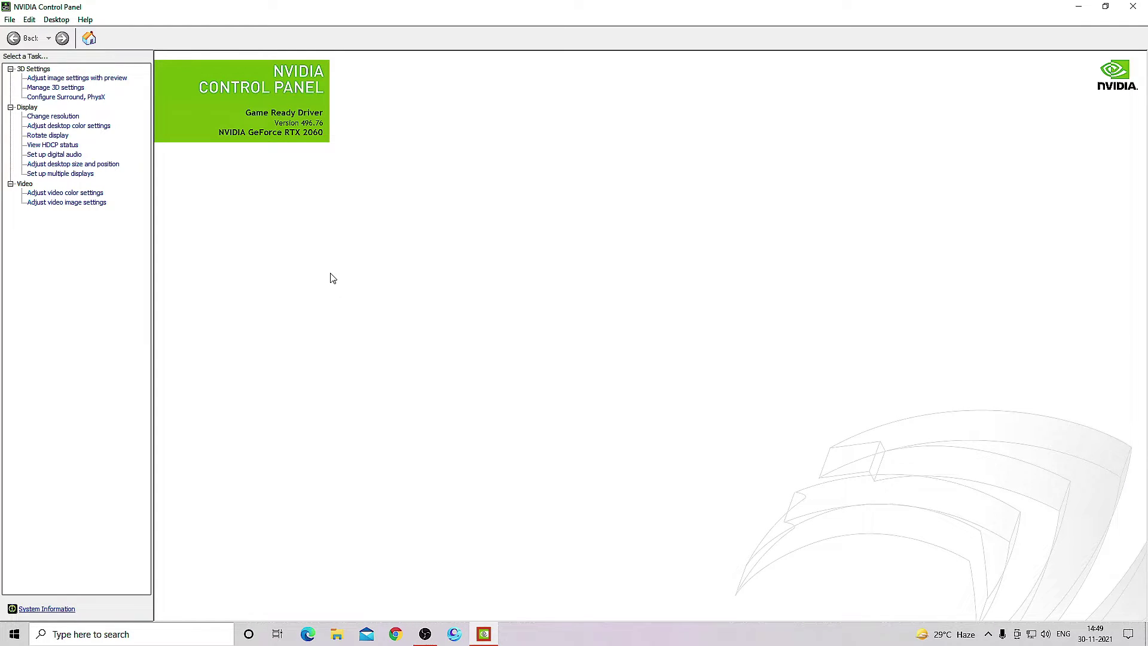
{"action": "left_click", "coordinate": [38, 90]}
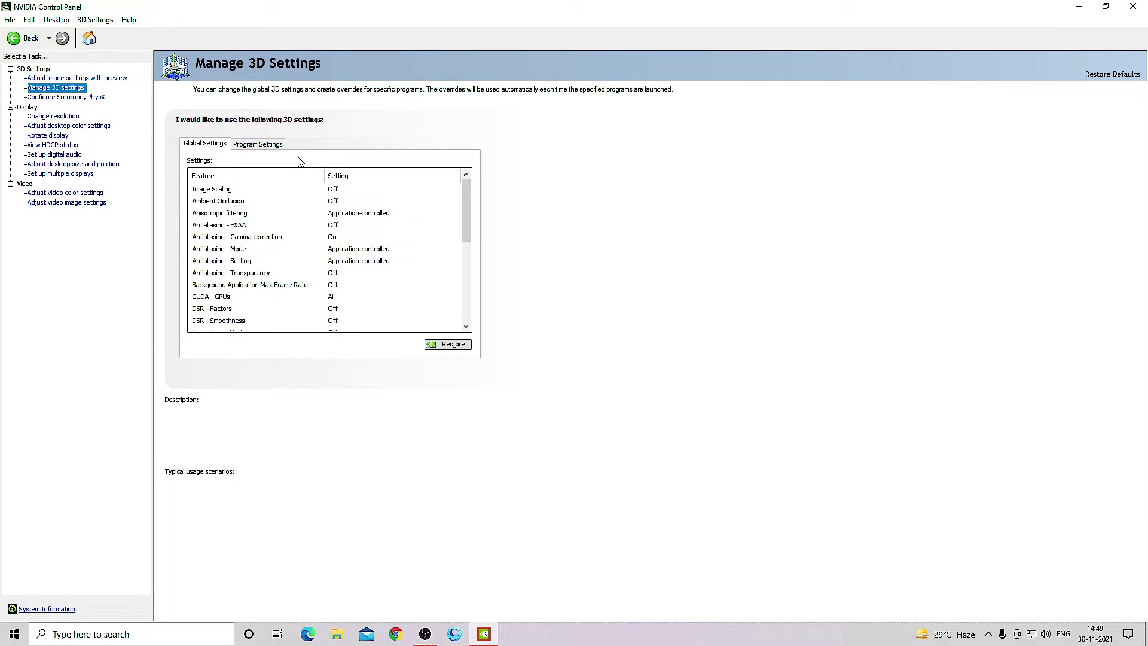
{"action": "left_click", "coordinate": [259, 145]}
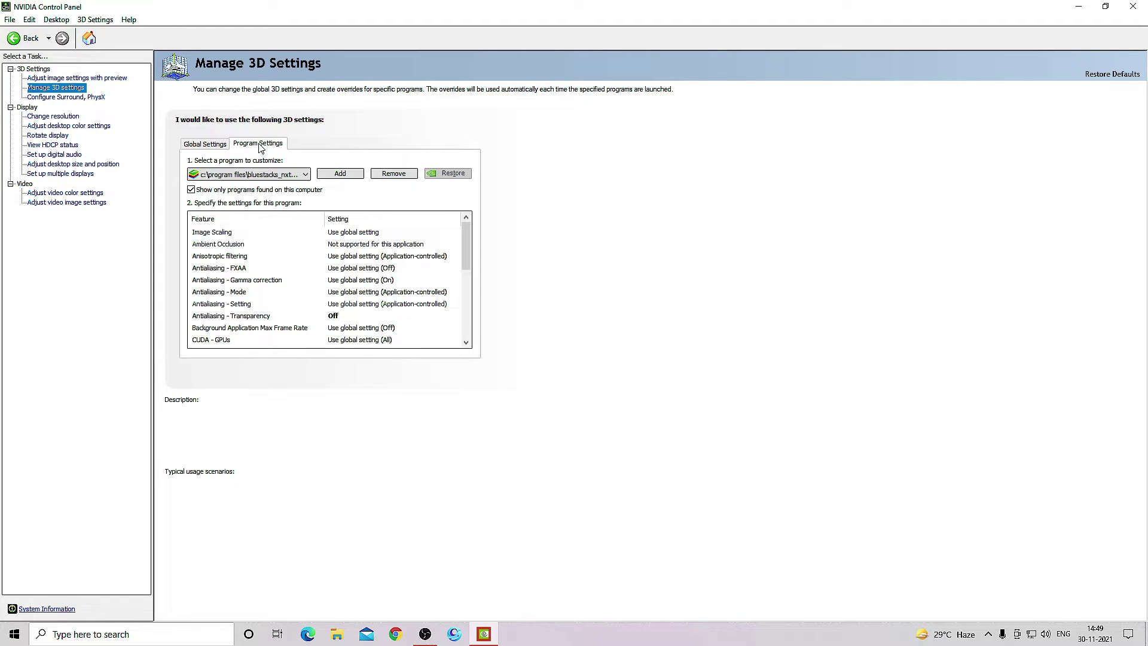
Step: Find BlueStacks Player in the list of programs to customize and cancel without adding it
{"action": "left_click", "coordinate": [344, 174]}
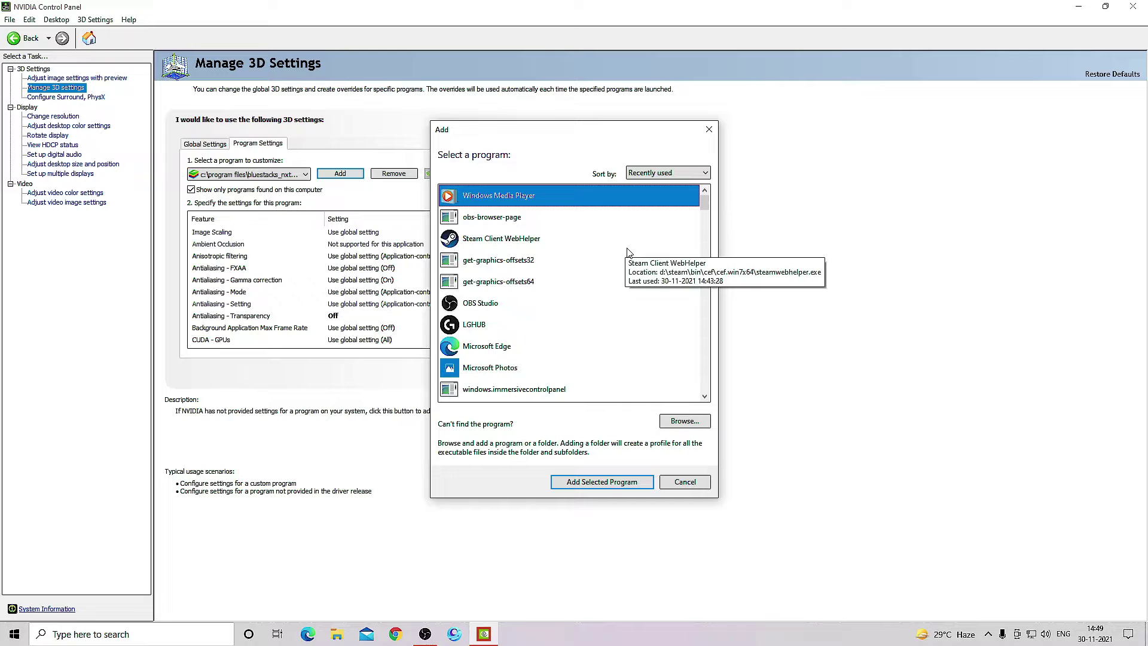
{"action": "scroll", "coordinate": [625, 253], "scroll_direction": "down", "scroll_amount": 4}
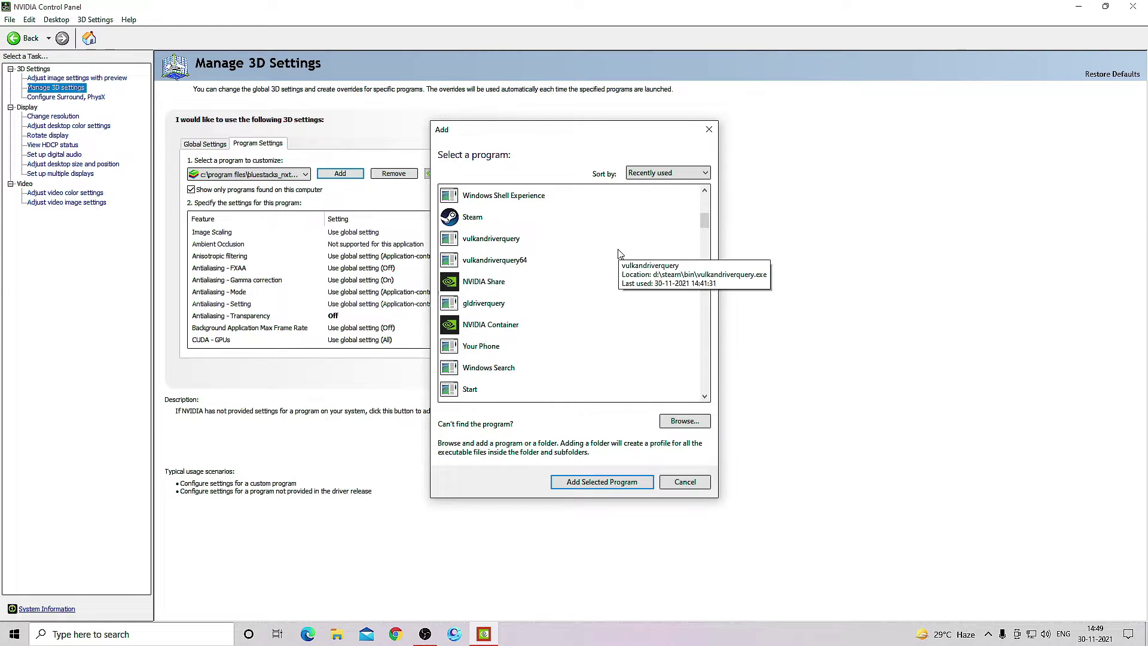
{"action": "scroll", "coordinate": [619, 253], "scroll_direction": "down", "scroll_amount": 1}
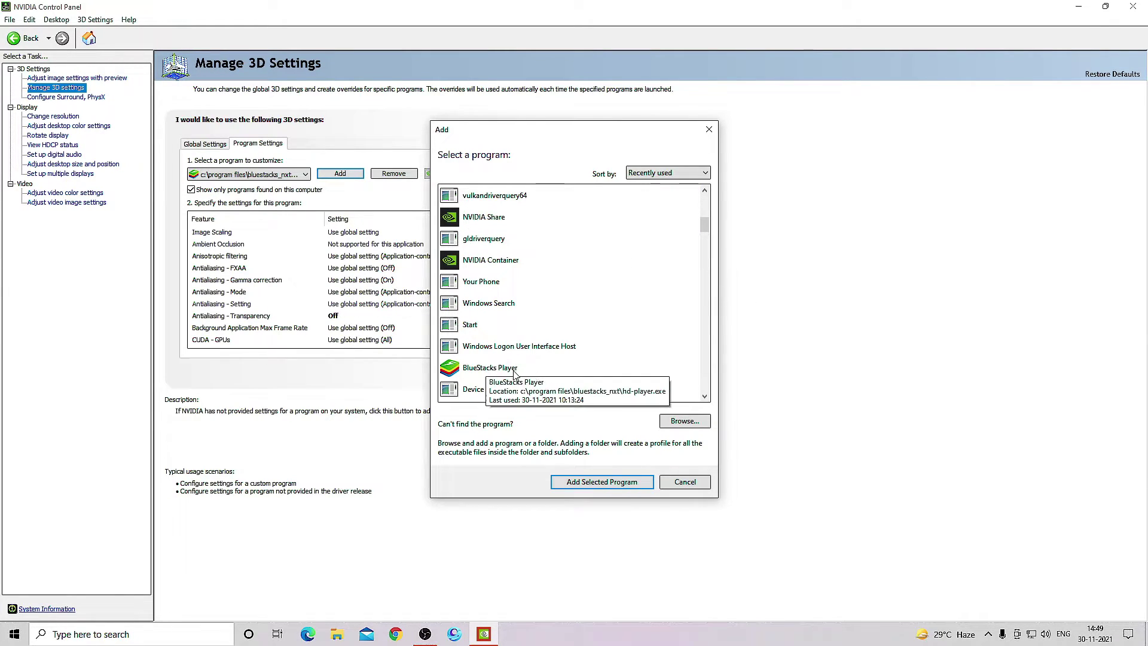
{"action": "left_click", "coordinate": [512, 372]}
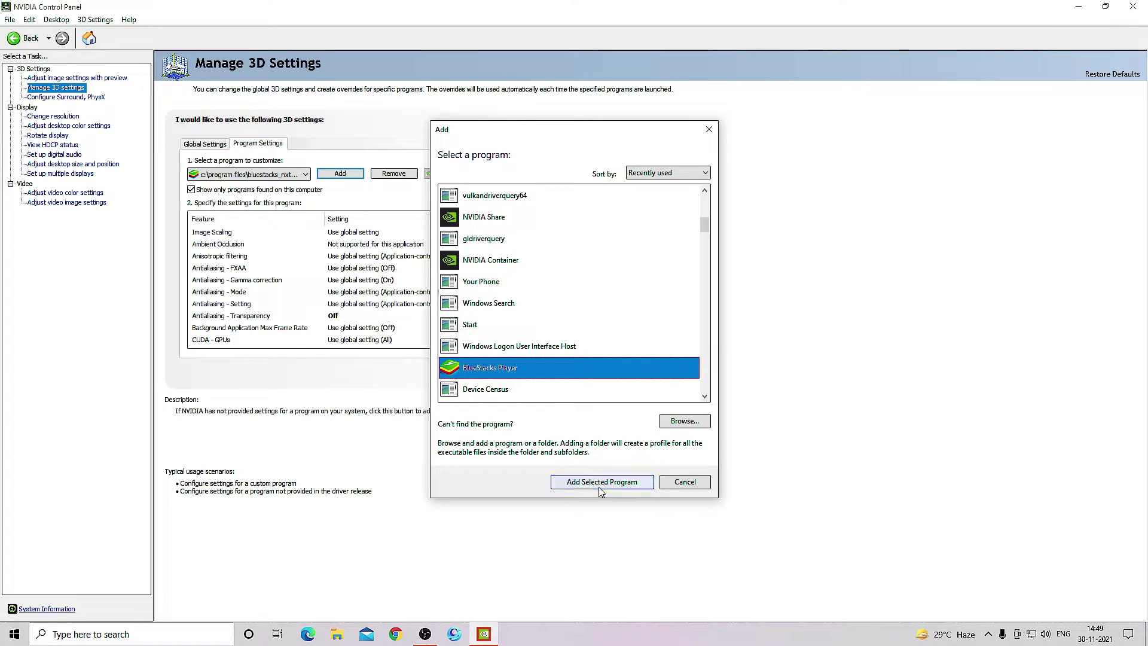
{"action": "left_click", "coordinate": [684, 482]}
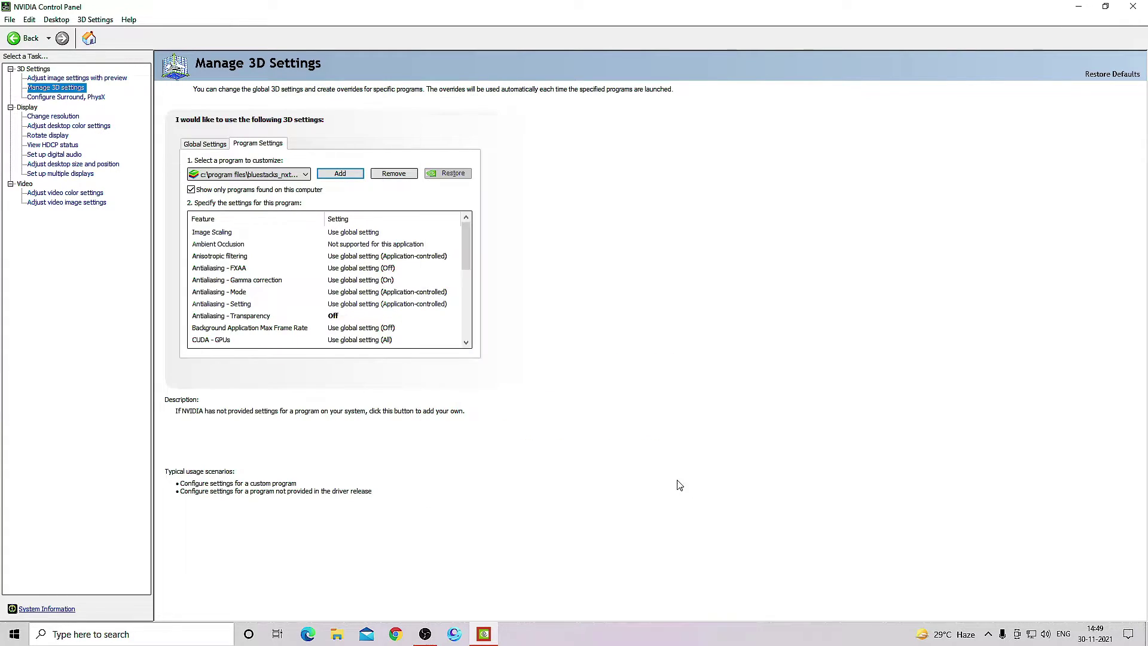
Step: Examine the BlueStacks 3D settings from antialiasing and low latency mode to vertical sync, and close NVIDIA Control Panel
{"action": "left_click_drag", "start_coordinate": [467, 257], "coordinate": [465, 282]}
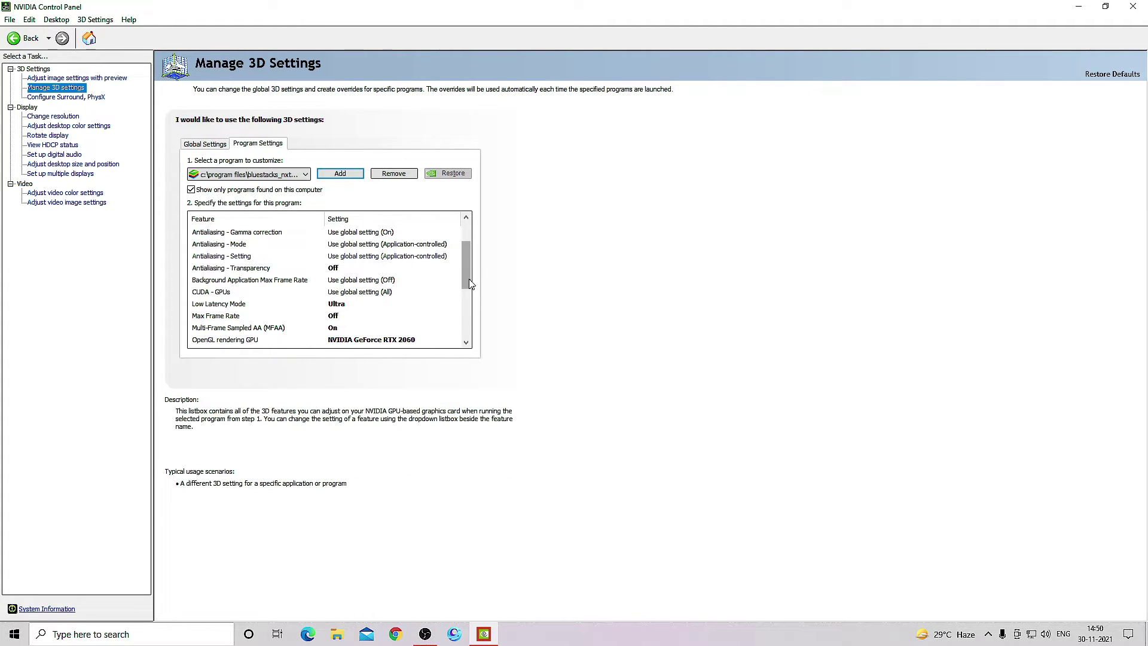
{"action": "left_click_drag", "start_coordinate": [469, 281], "coordinate": [468, 291]}
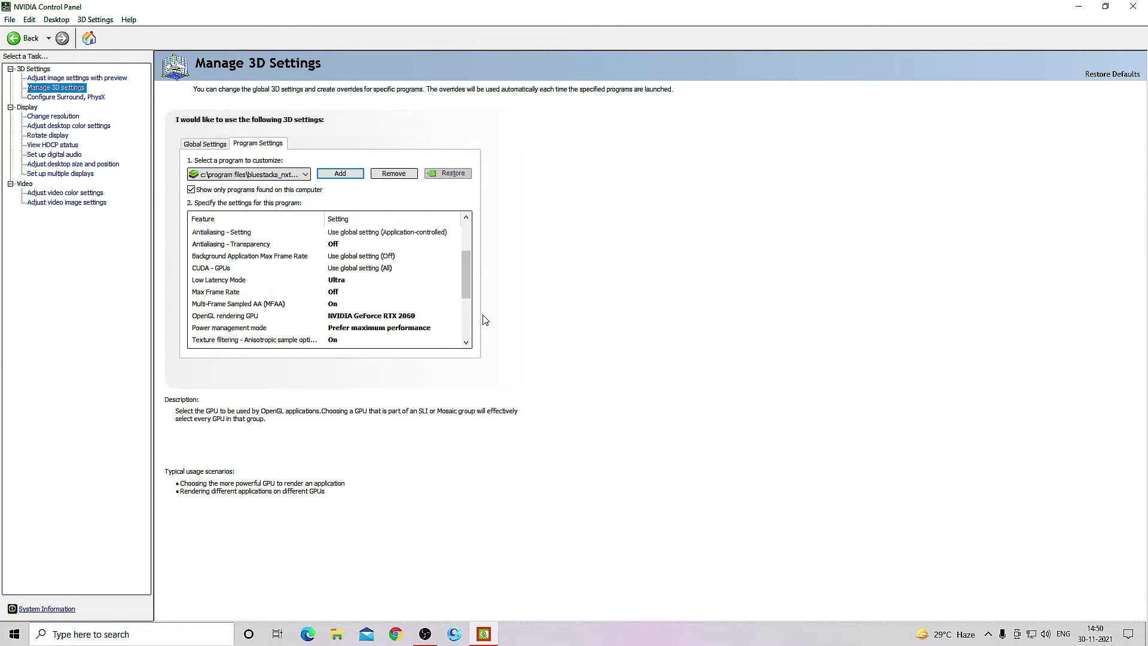
{"action": "left_click_drag", "start_coordinate": [465, 278], "coordinate": [466, 284]}
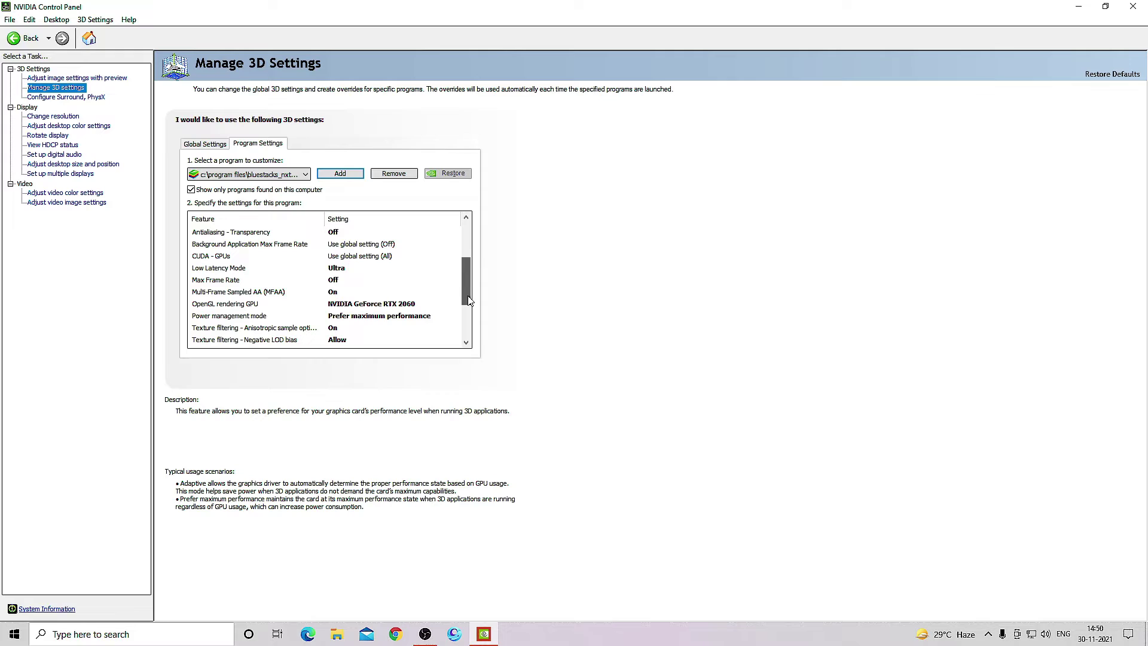
{"action": "left_click_drag", "start_coordinate": [470, 301], "coordinate": [465, 345]}
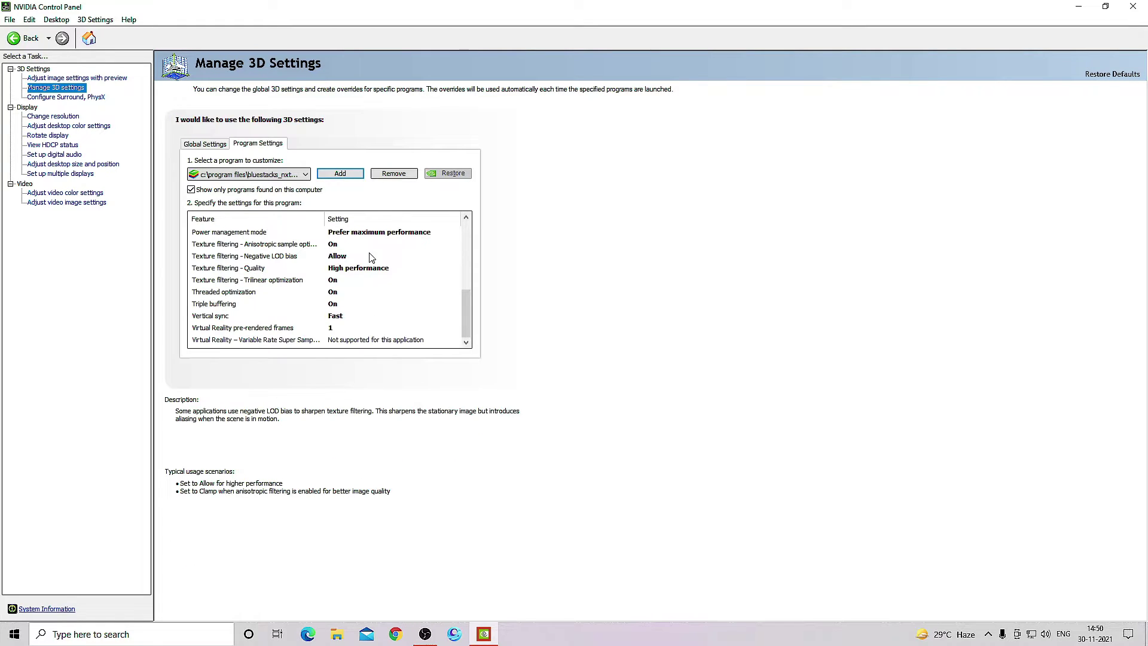
{"action": "mouse_move", "coordinate": [345, 319]}
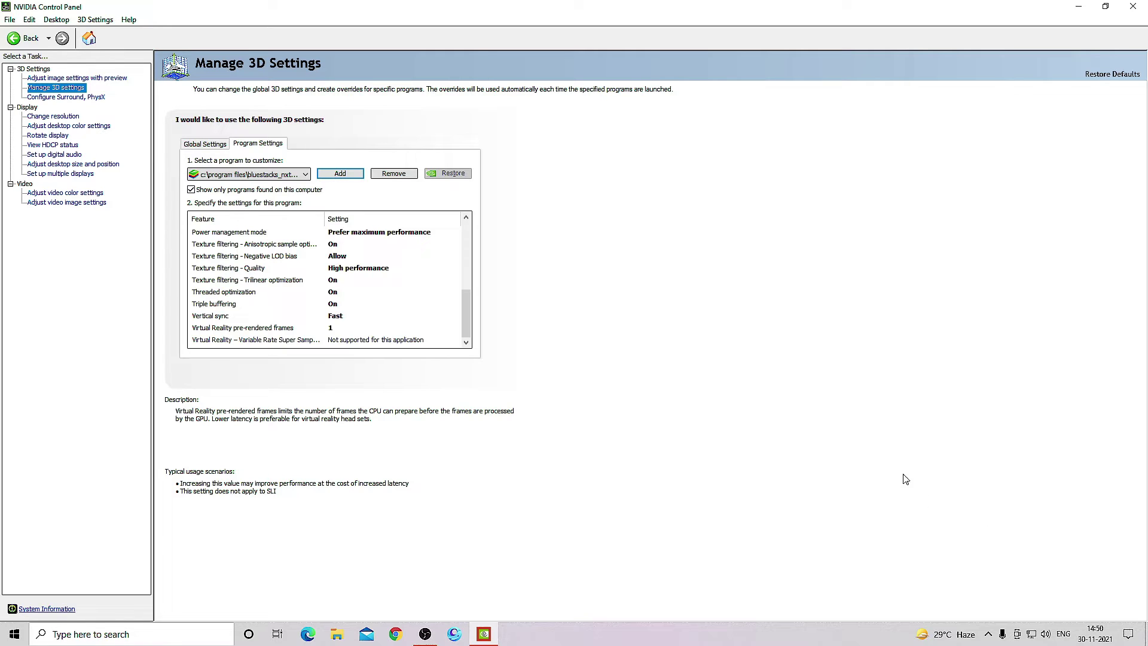
{"action": "left_click", "coordinate": [1134, 6]}
Step: Refresh the desktop
{"action": "right_click", "coordinate": [560, 251]}
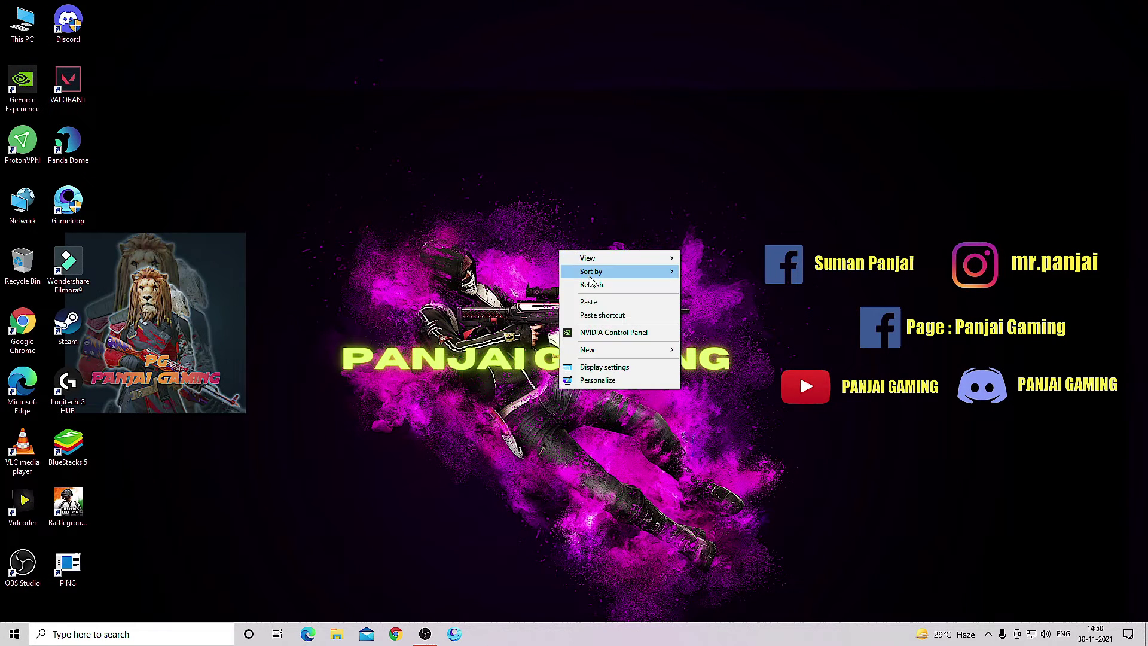
{"action": "left_click", "coordinate": [590, 285]}
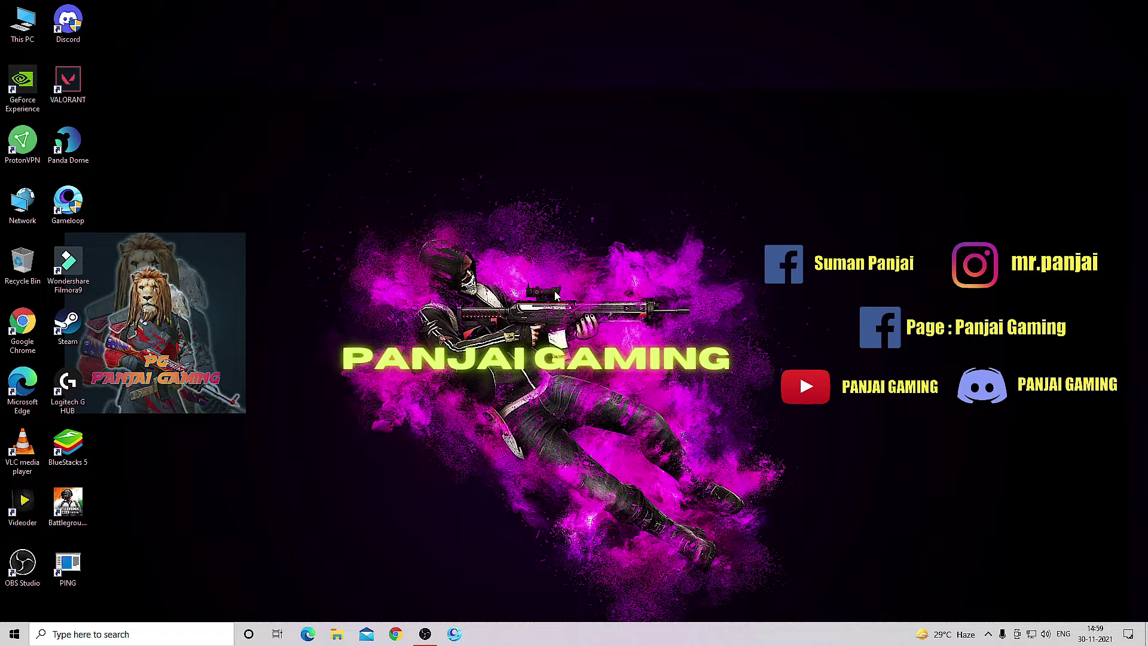
Step: Search Windows for "graph" and open the Graphics settings page
{"action": "left_click", "coordinate": [128, 635]}
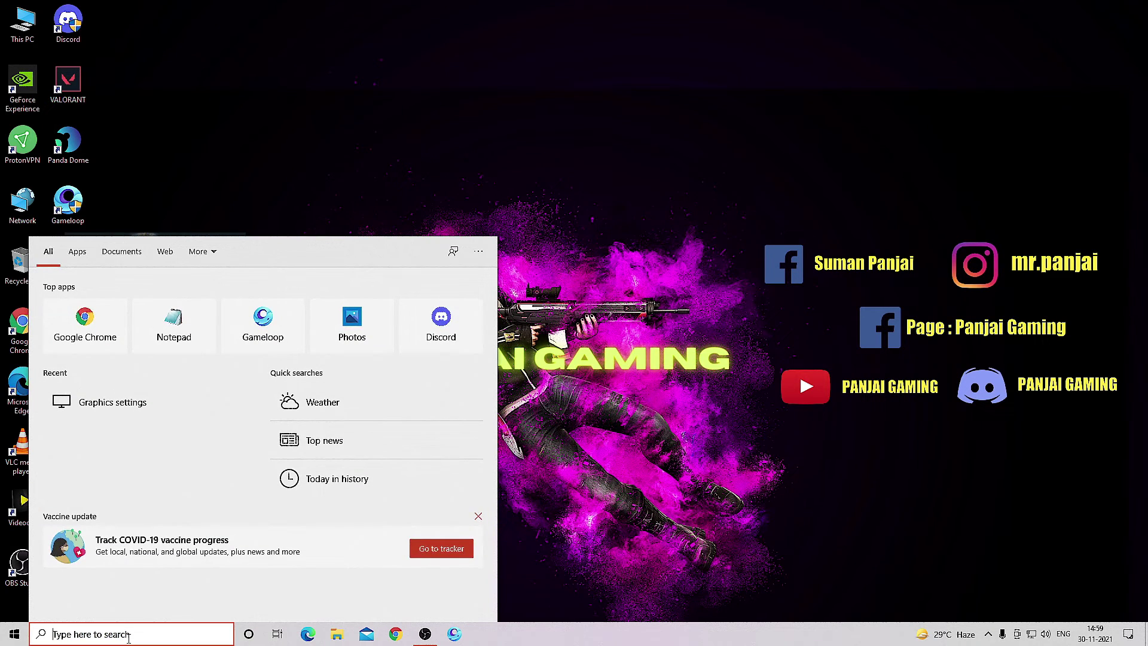
{"action": "type", "text": "graph"}
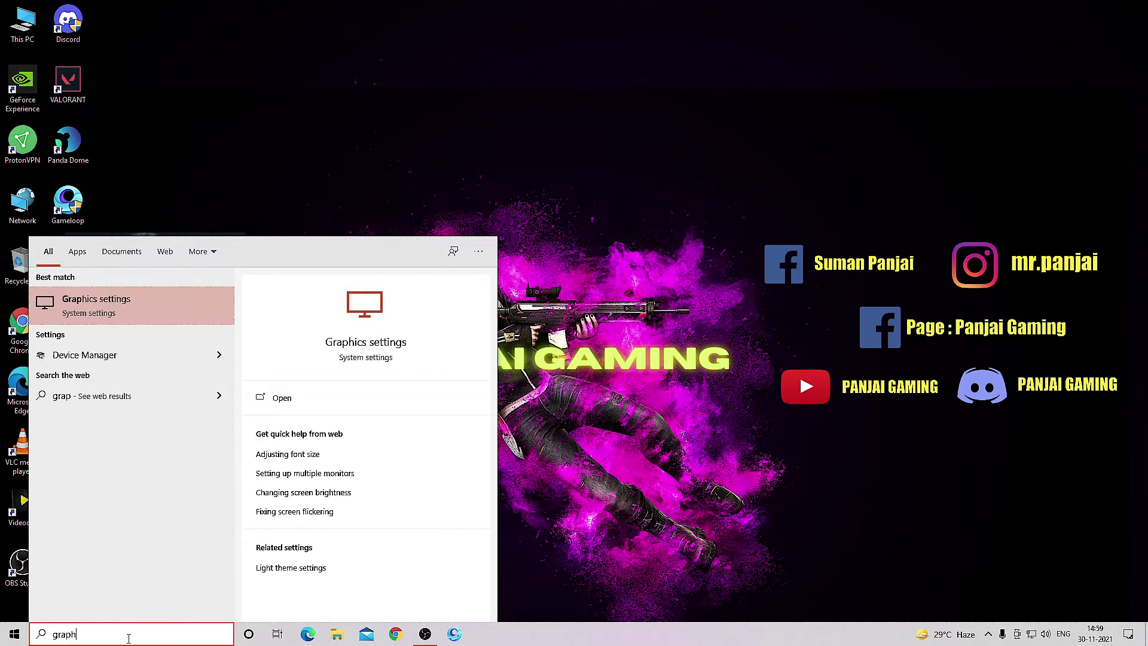
{"action": "left_click", "coordinate": [147, 306]}
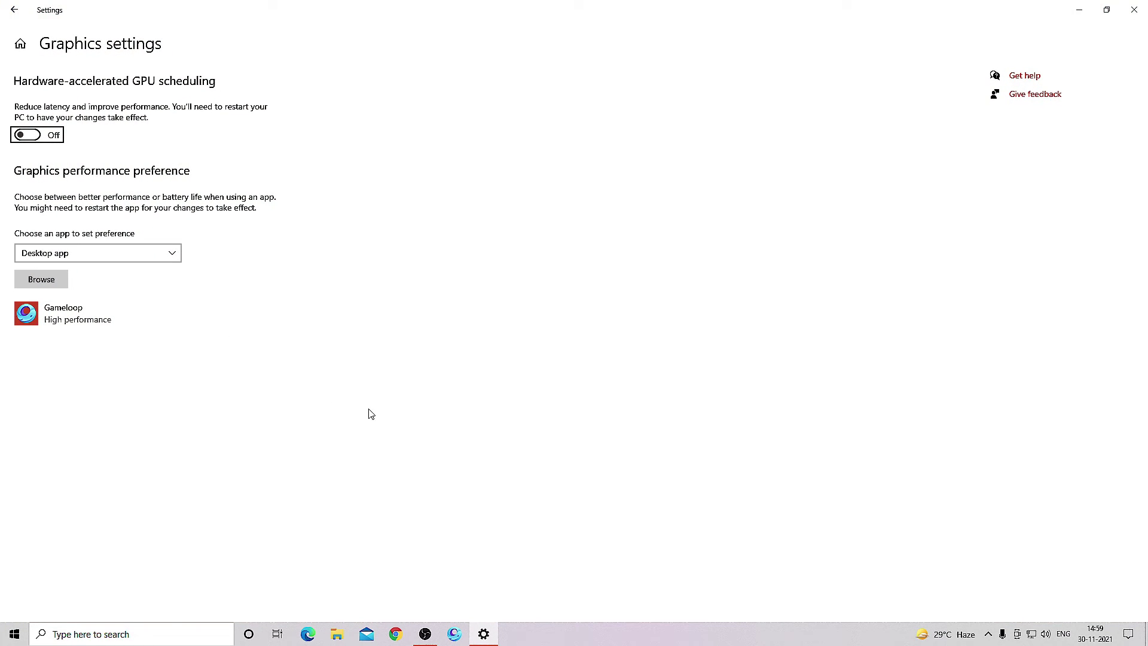
Step: Add BlueStacks Player to the graphics performance preference apps using the BattlegroundsIndia desktop shortcut
{"action": "left_click", "coordinate": [42, 279]}
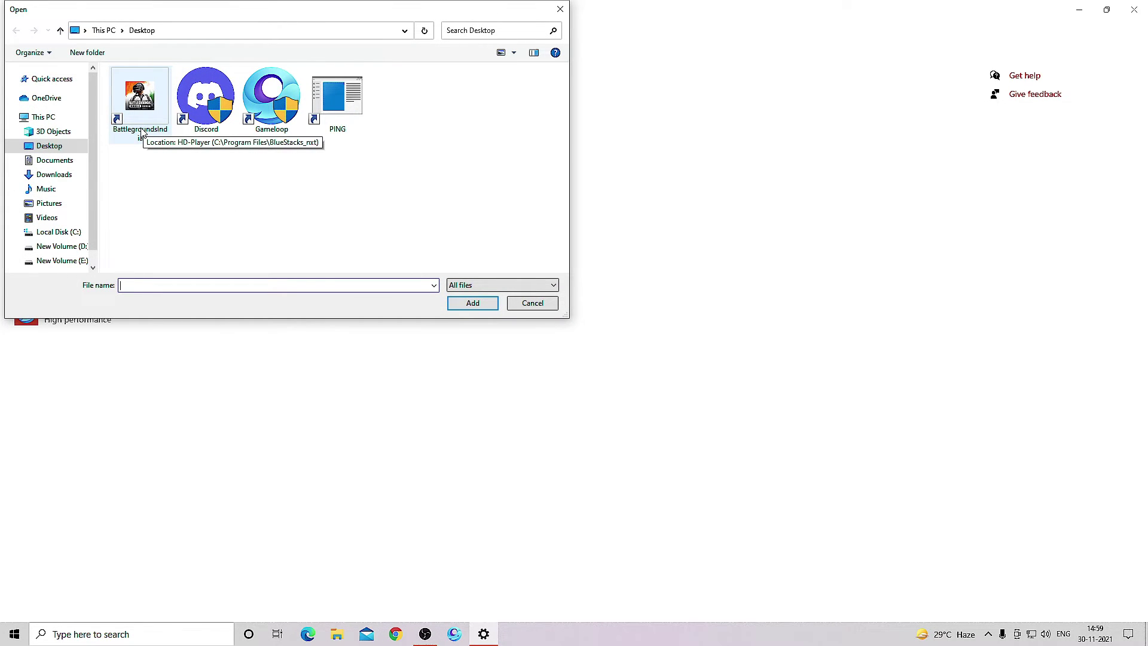
{"action": "left_click", "coordinate": [143, 126]}
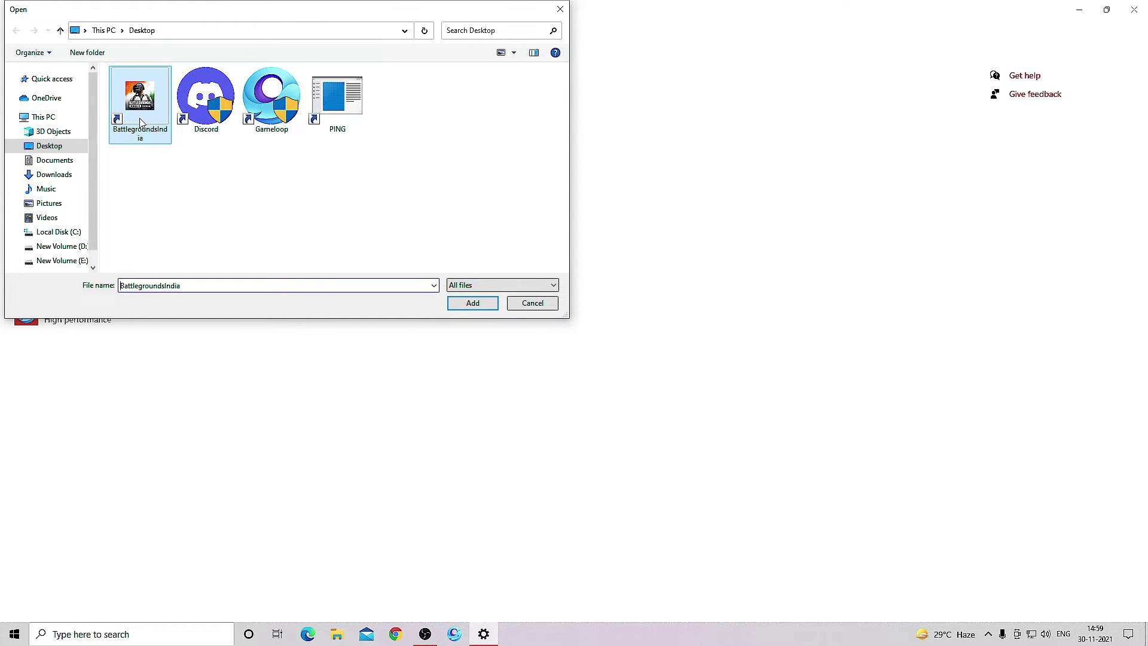
{"action": "left_click", "coordinate": [472, 303]}
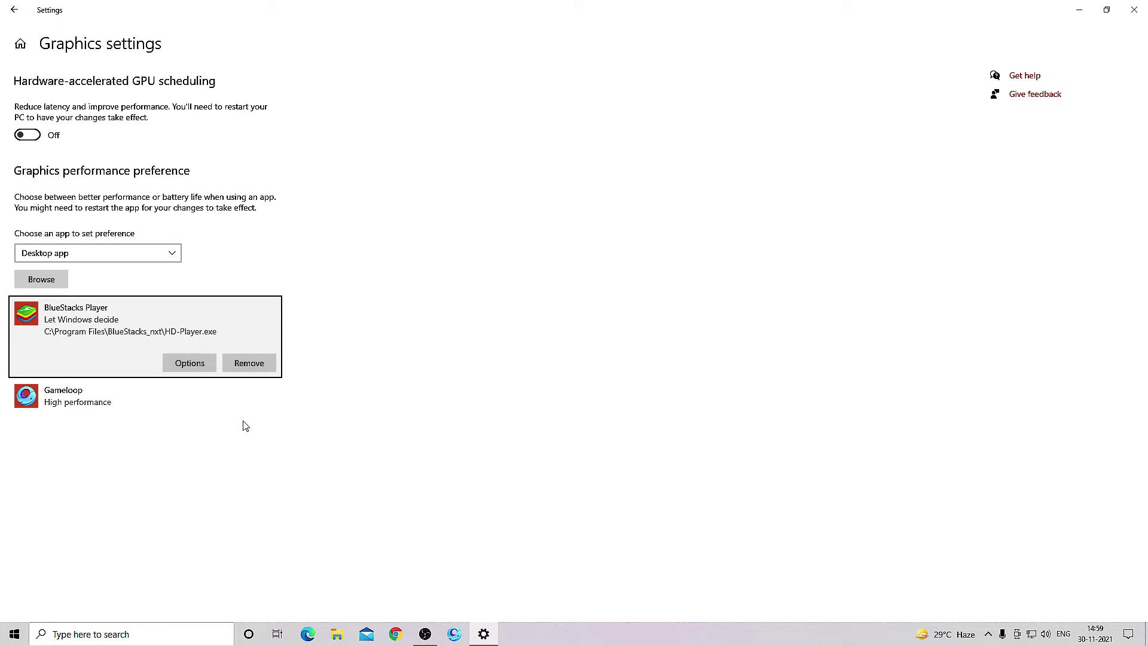
Step: Set BlueStacks Player's graphics preference to High performance, save it, and close Settings
{"action": "left_click", "coordinate": [189, 364]}
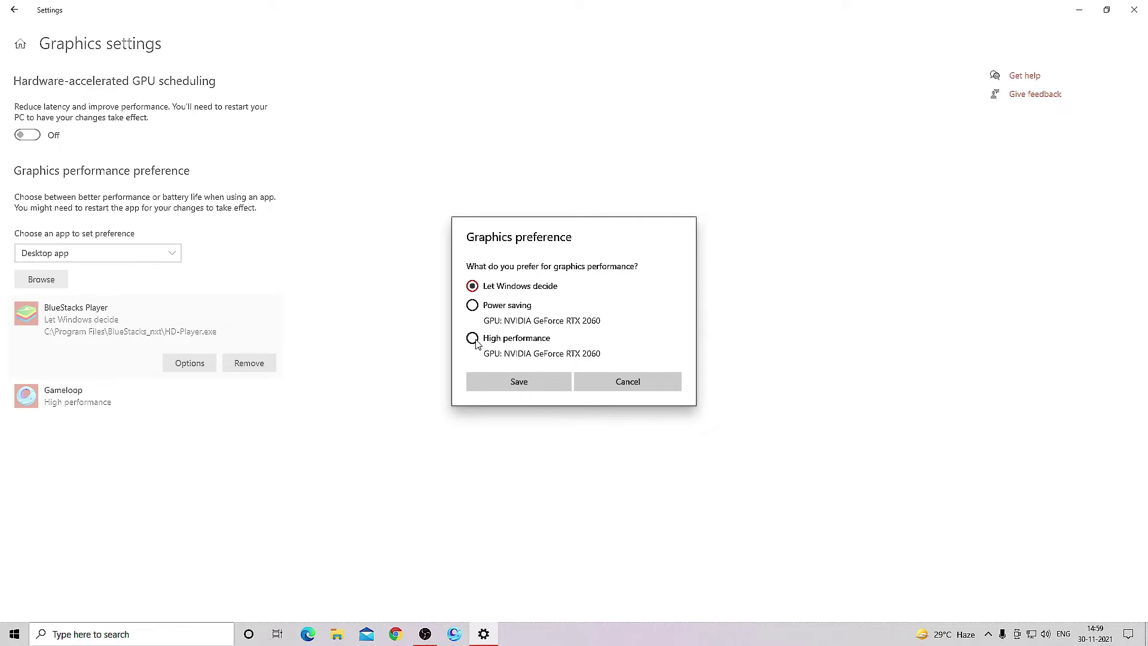
{"action": "left_click", "coordinate": [473, 339]}
{"action": "left_click", "coordinate": [536, 383]}
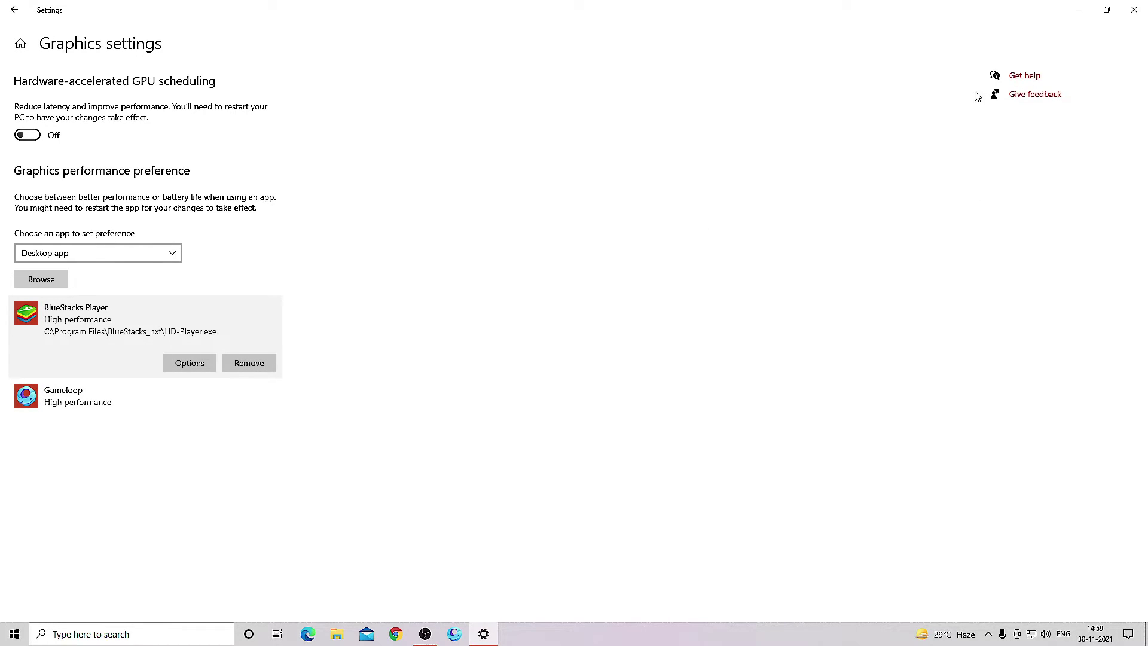
{"action": "left_click", "coordinate": [1141, 6]}
Step: Refresh the desktop
{"action": "right_click", "coordinate": [539, 223]}
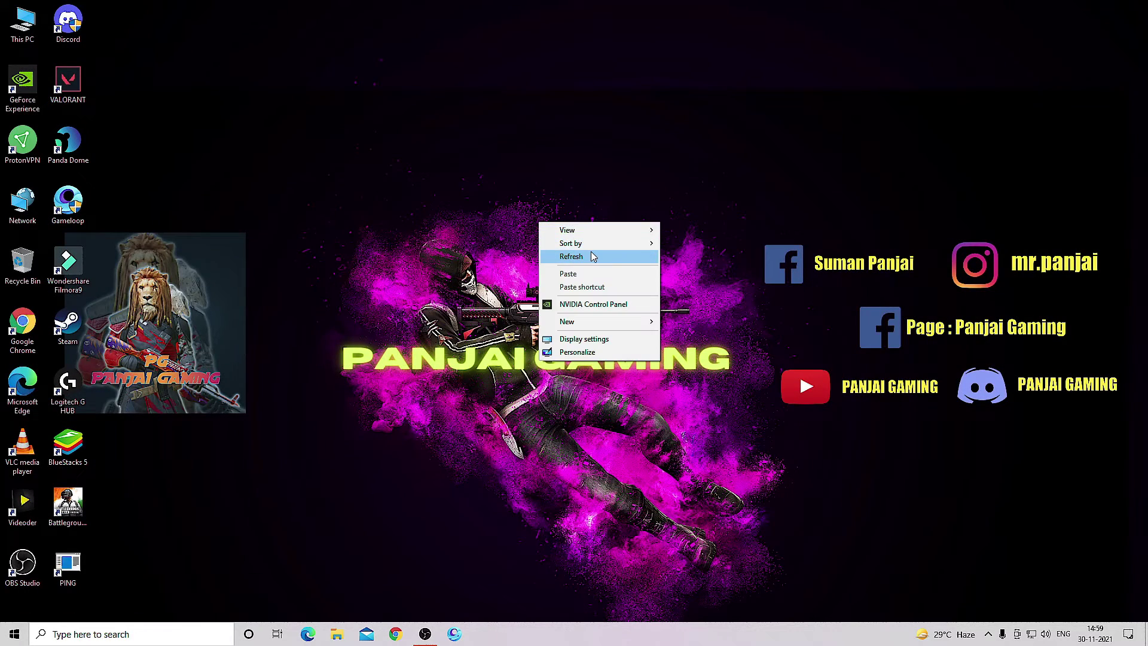